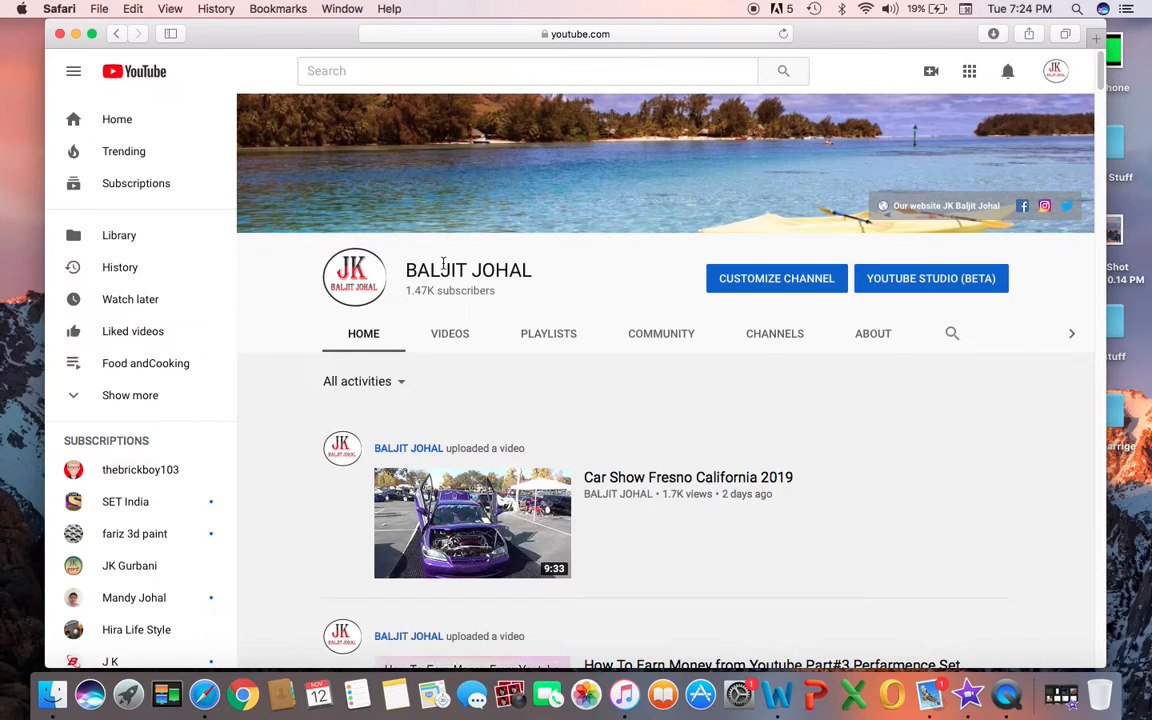
Open YouTube Studio from the channel account and show the channel's uploaded videos
mouse_move(1026, 122)
left_click(1056, 74)
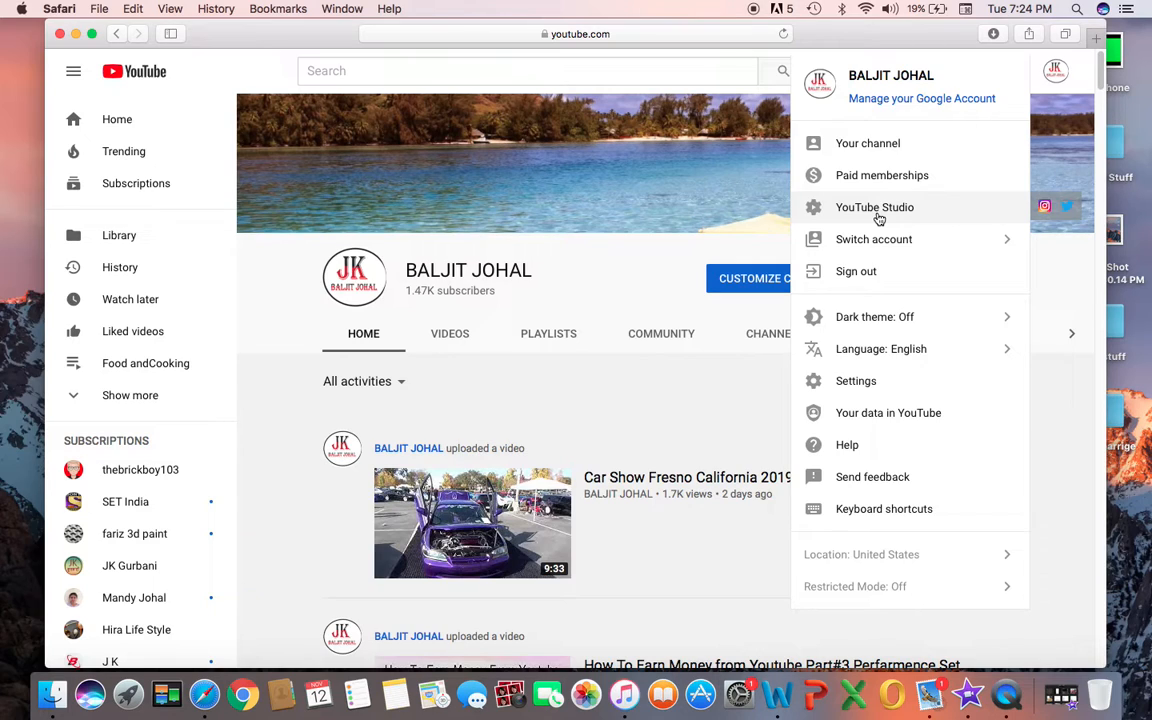
left_click(878, 210)
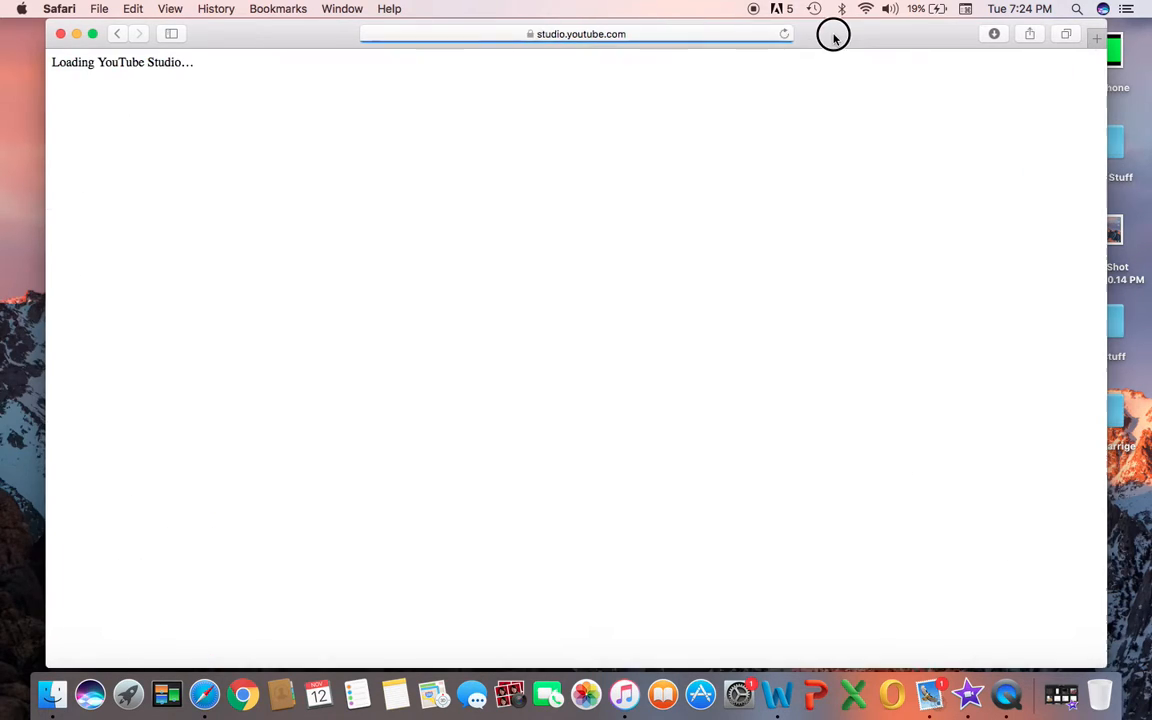
left_click_drag(830, 33, 1068, 36)
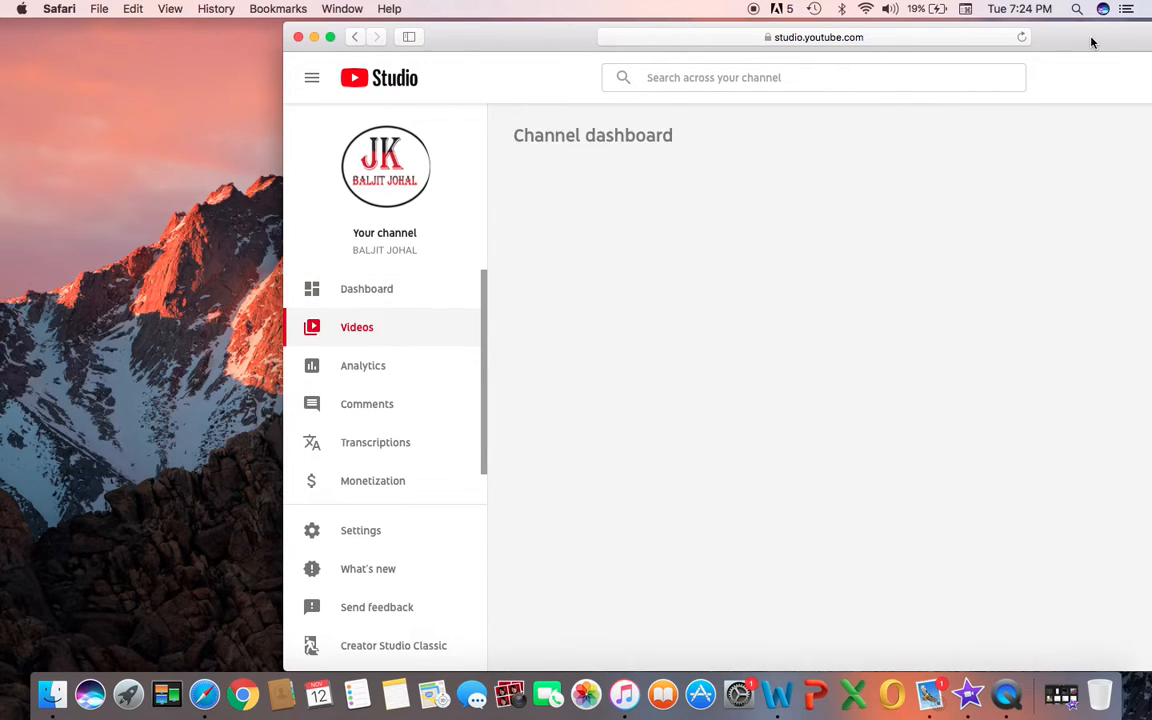
left_click_drag(1087, 41, 862, 18)
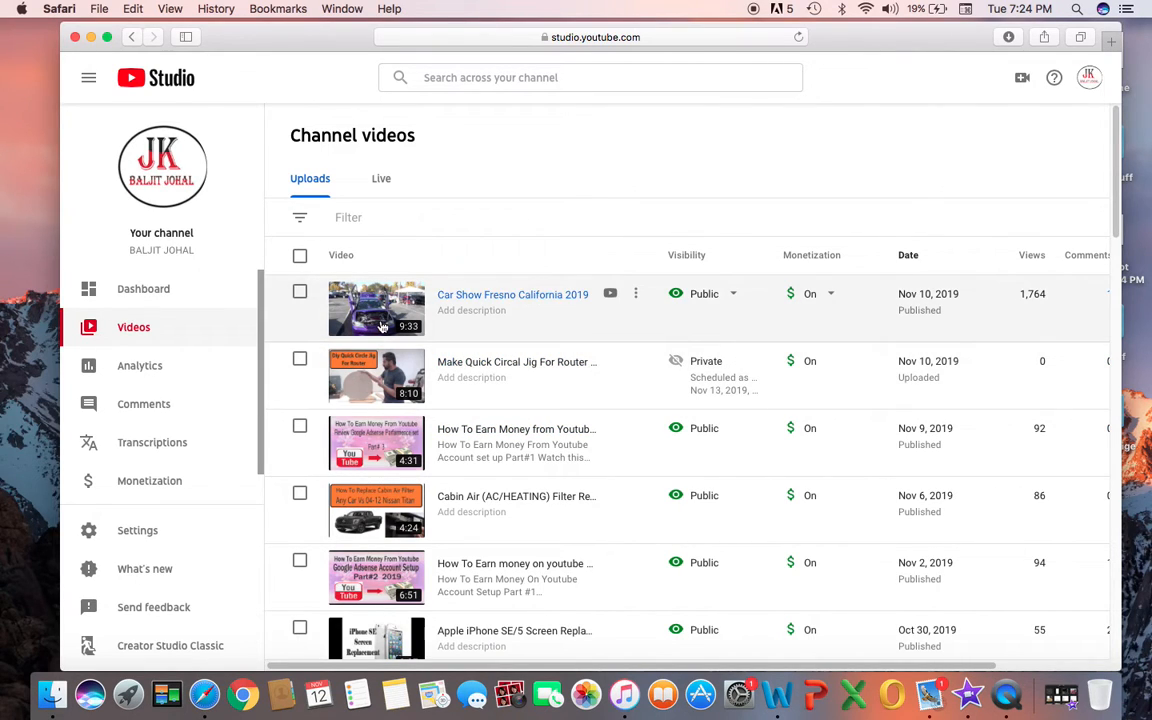
Open the details of the Kholer Shower valve Repair video on the second page of uploads
mouse_move(1117, 205)
left_mouse_down()
mouse_move(1124, 301)
mouse_move(1127, 208)
left_mouse_up()
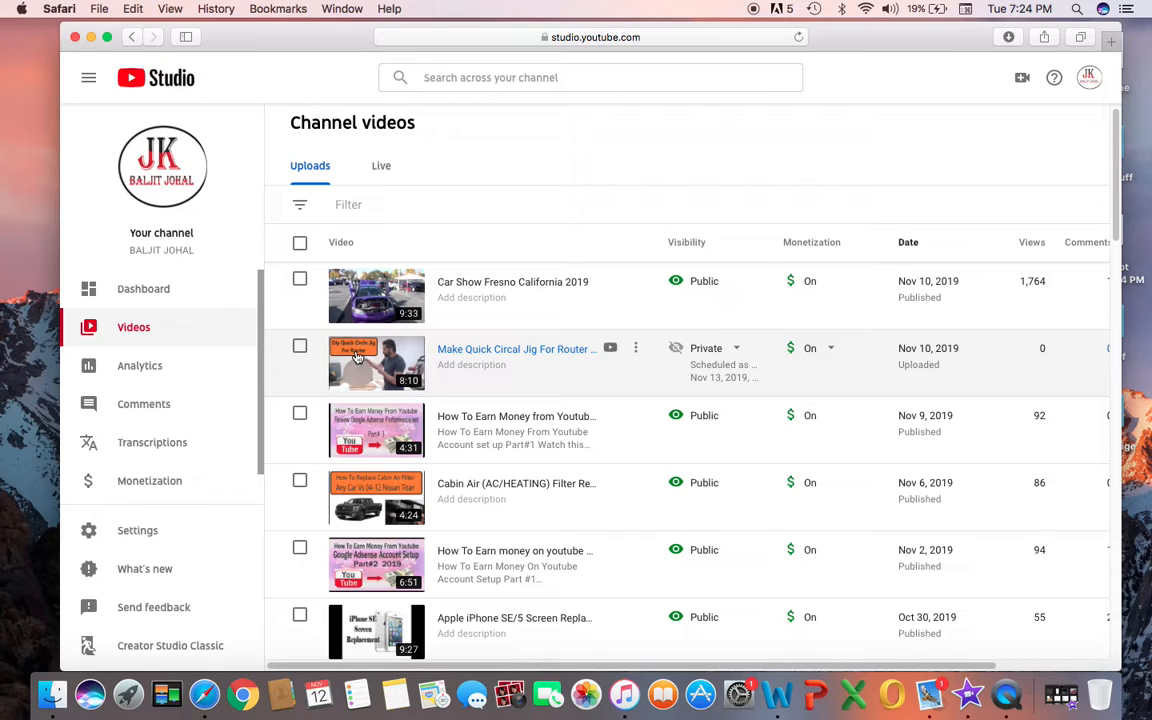
left_click_drag(1114, 150, 1111, 579)
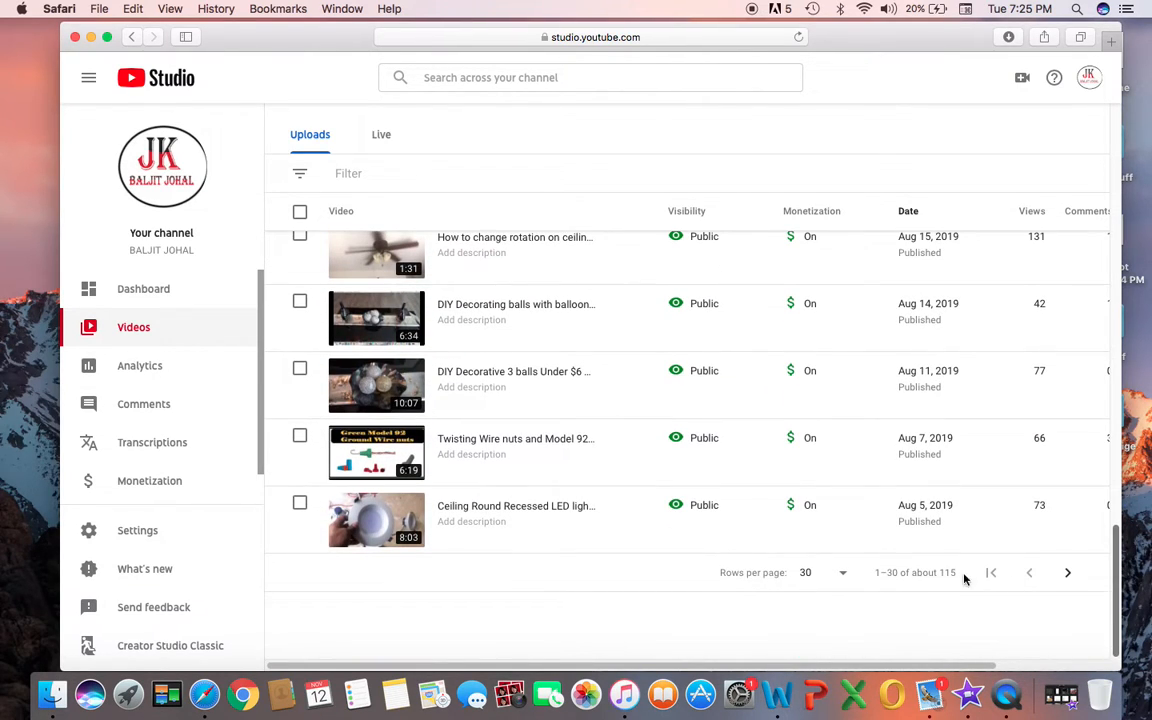
left_click(1067, 573)
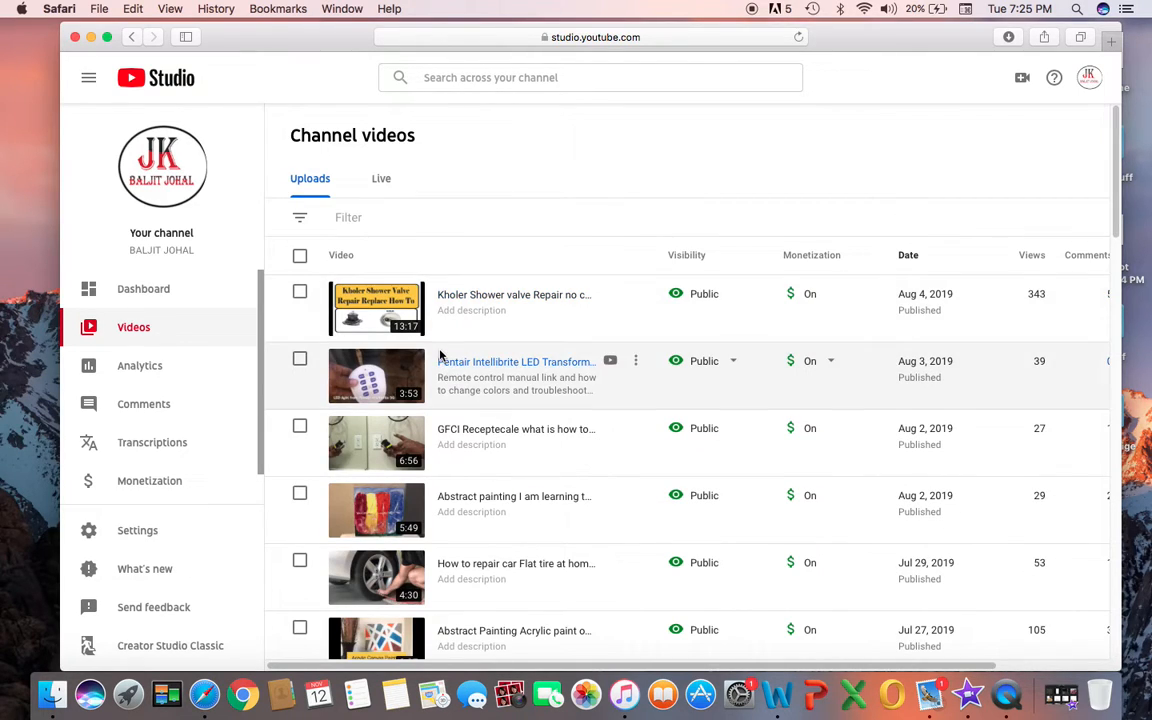
left_click(383, 319)
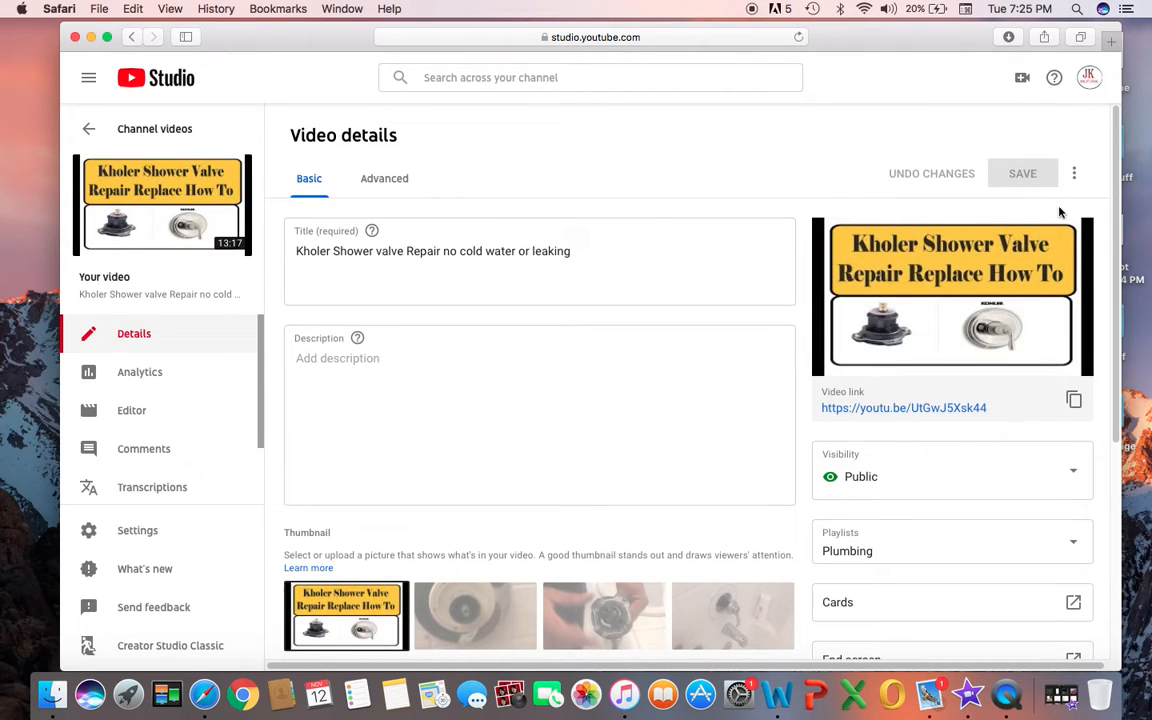
Try to mark the video as not made for kids and save its details
left_click_drag(1118, 184, 1118, 385)
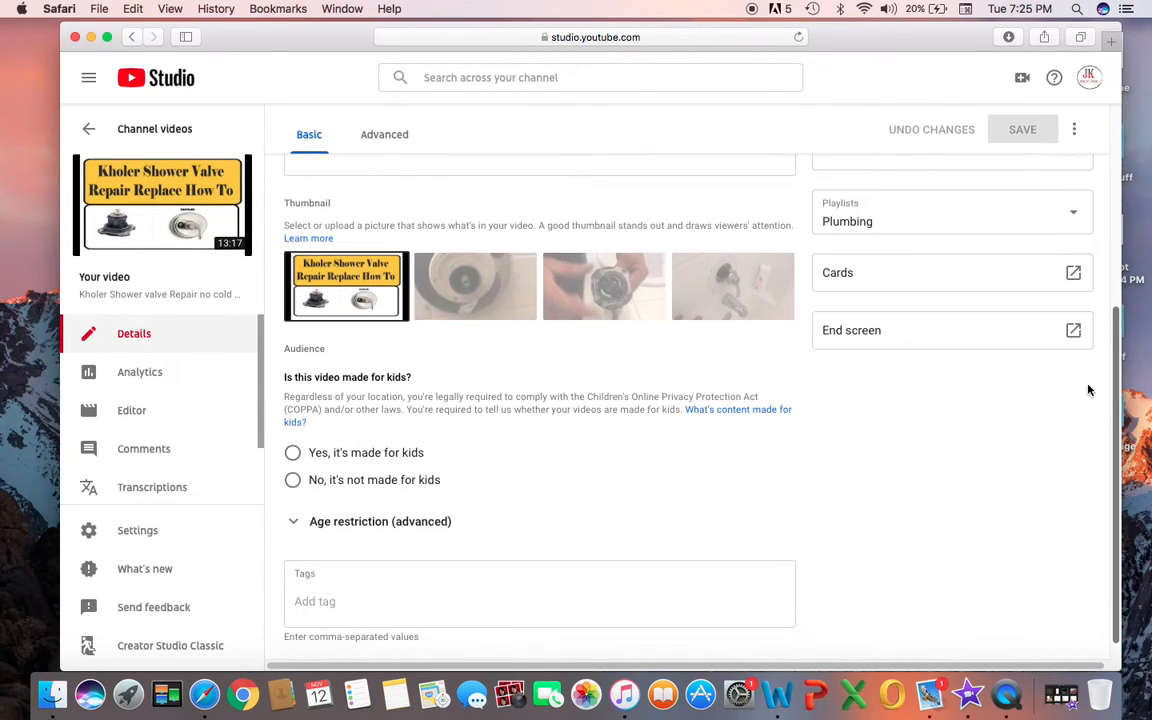
left_click(378, 482)
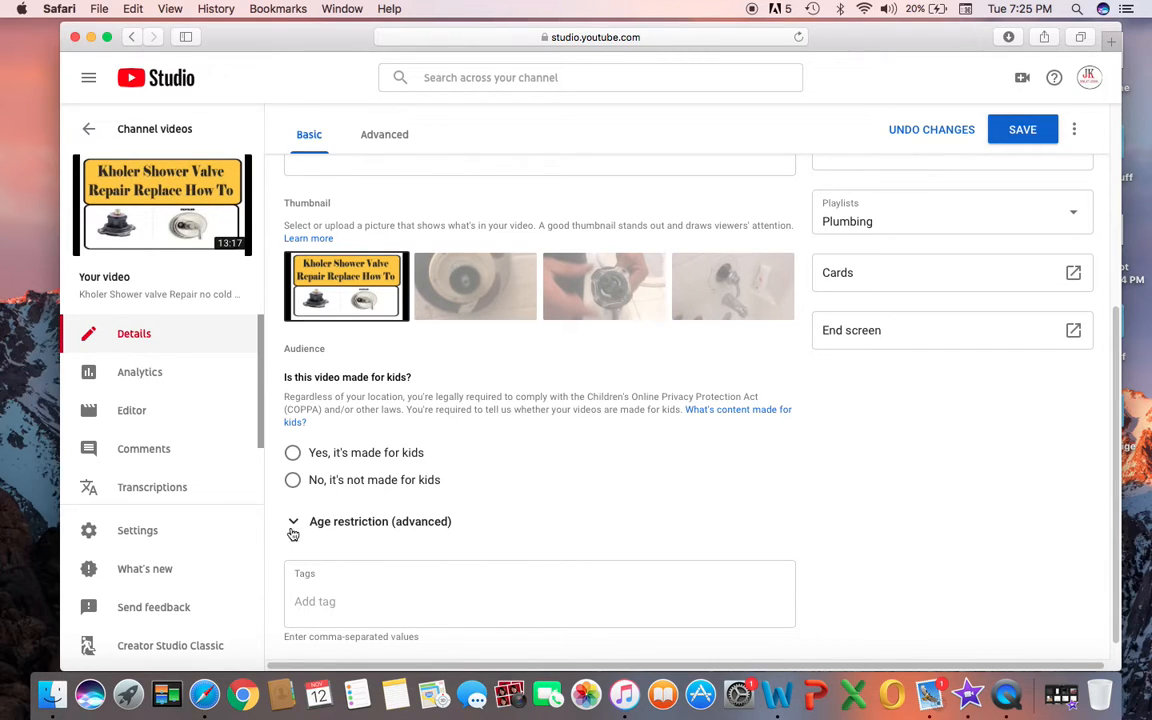
left_click(292, 480)
left_click(1022, 136)
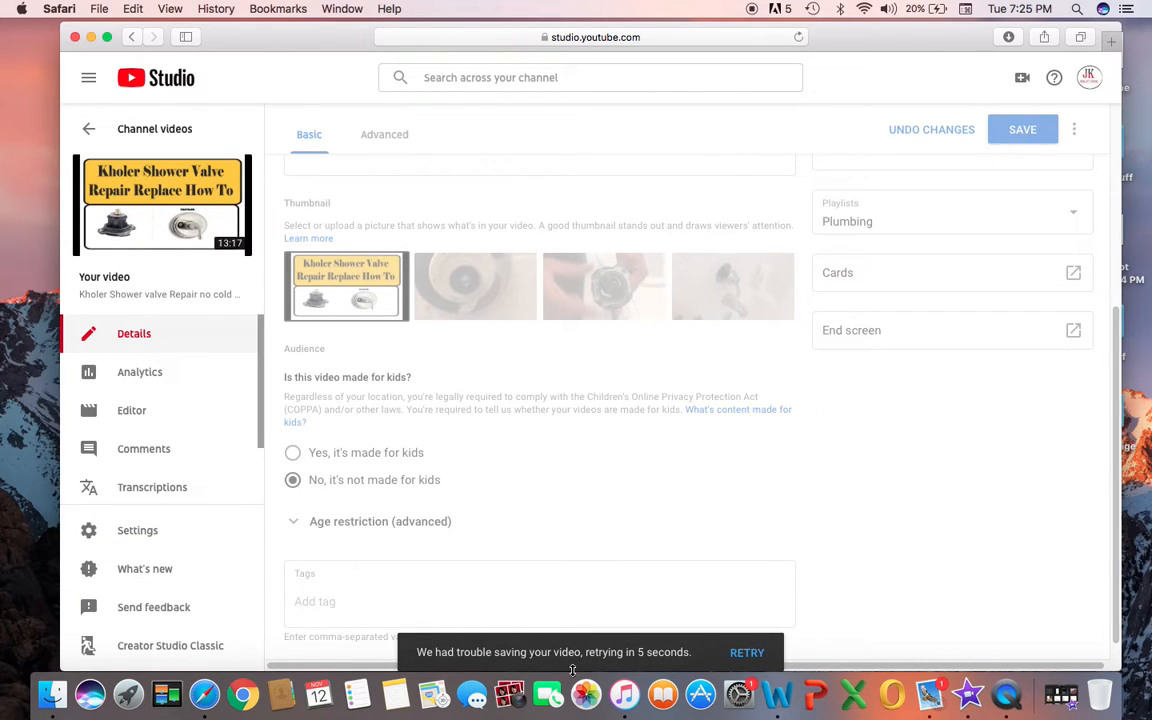
left_click(750, 655)
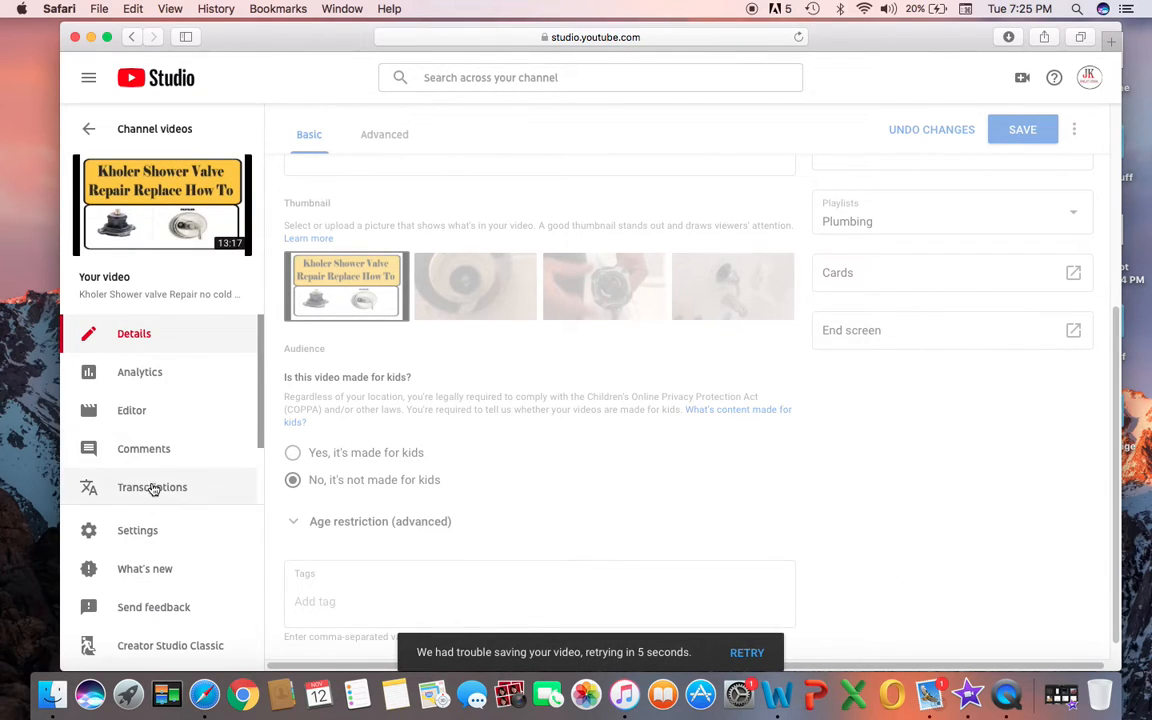
left_click_drag(262, 422, 260, 476)
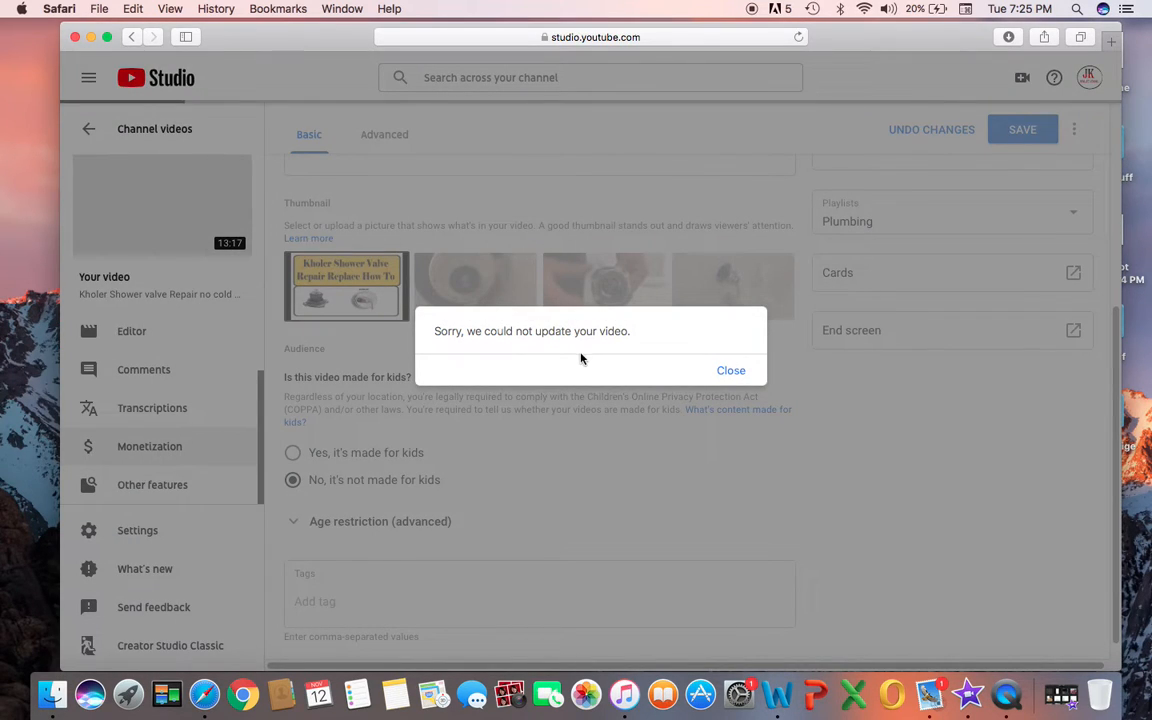
left_click(730, 371)
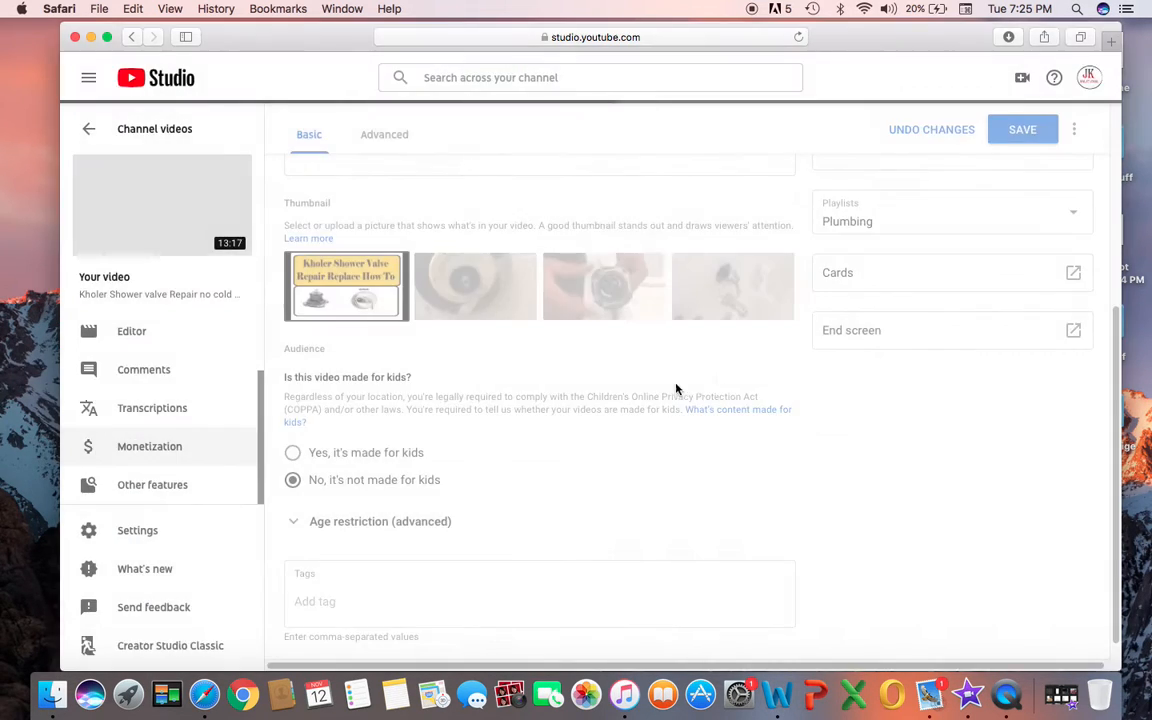
Discard the unsaved details, enable ads during and after the video in its monetization settings, and save
left_click(135, 449)
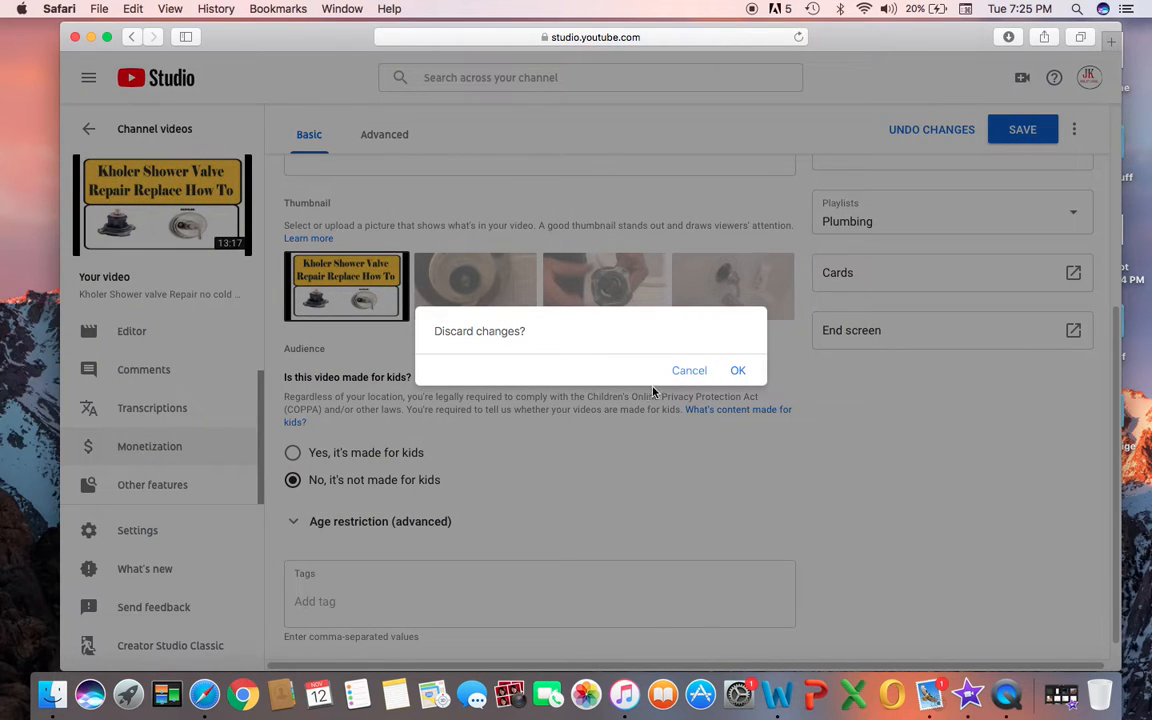
left_click(738, 372)
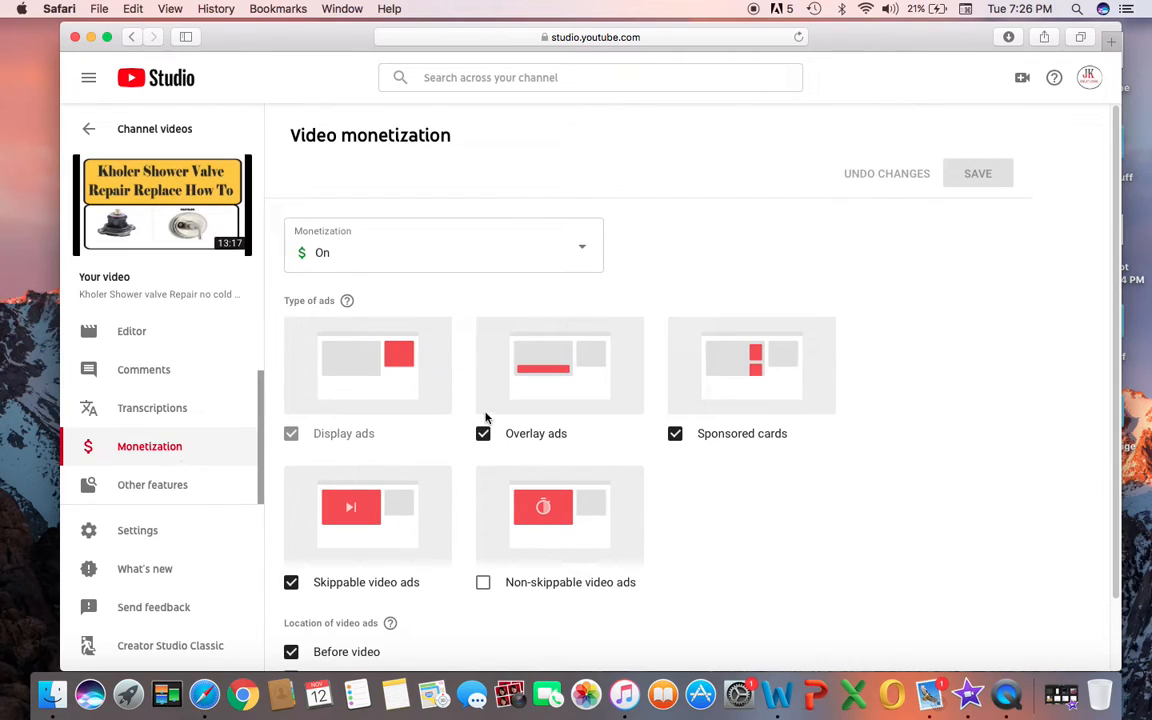
left_click_drag(1116, 211, 1113, 368)
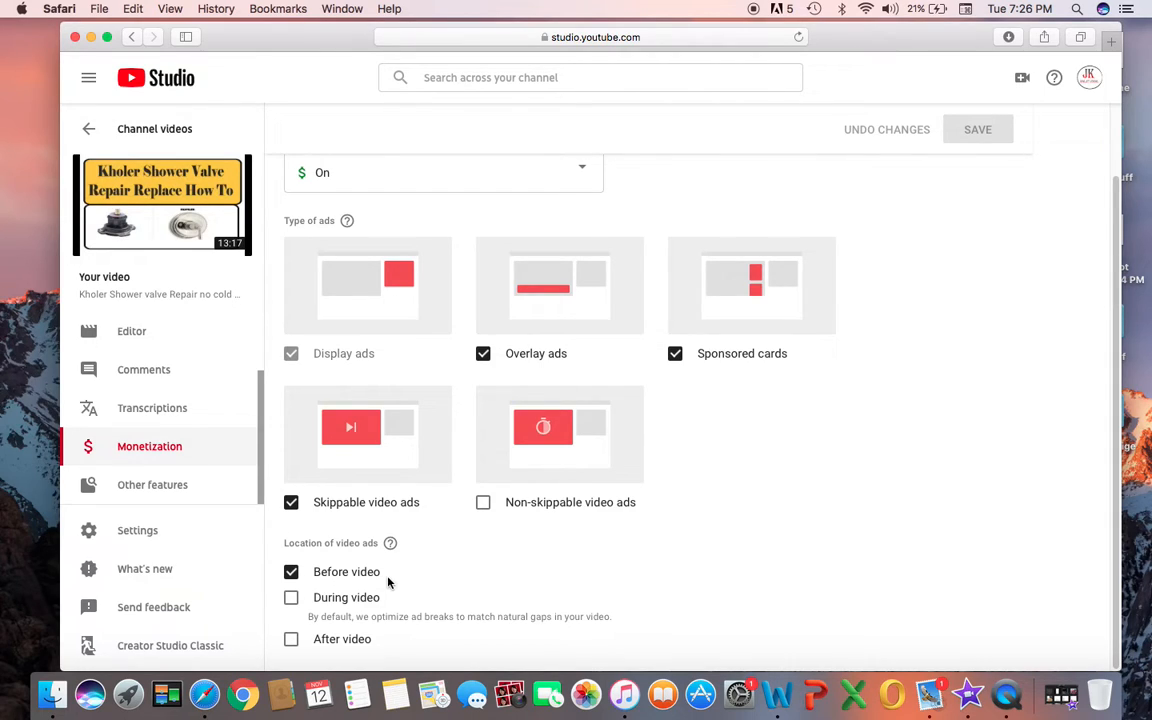
left_click(291, 597)
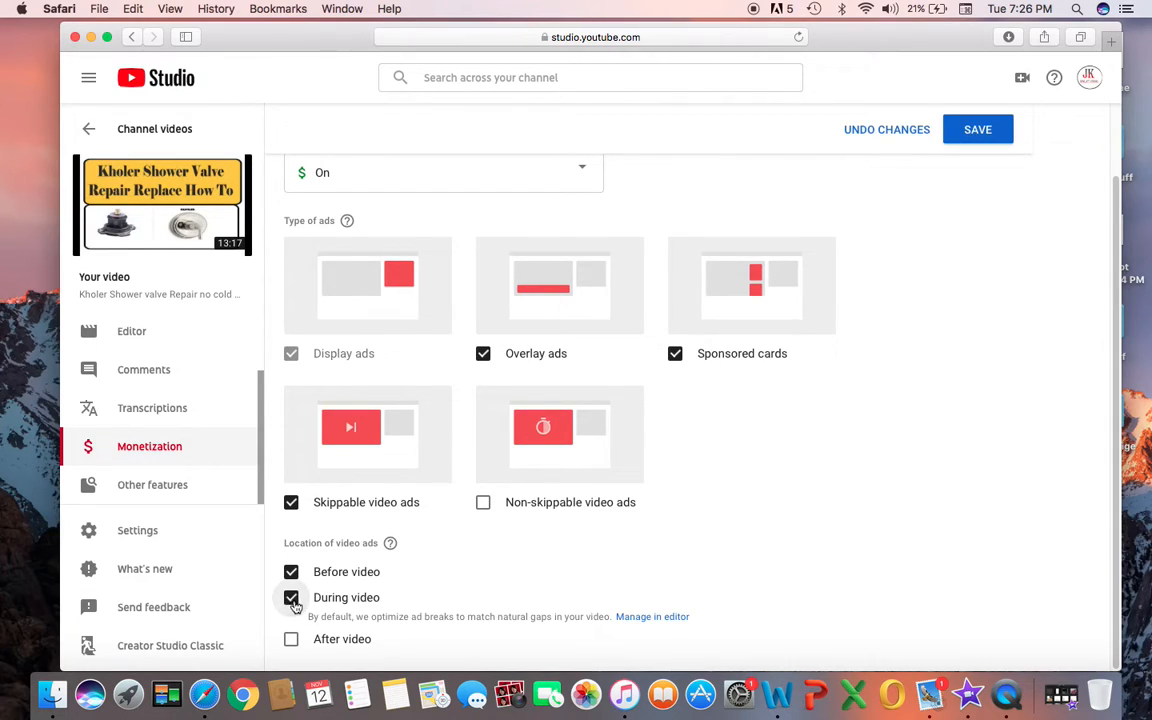
left_click(291, 641)
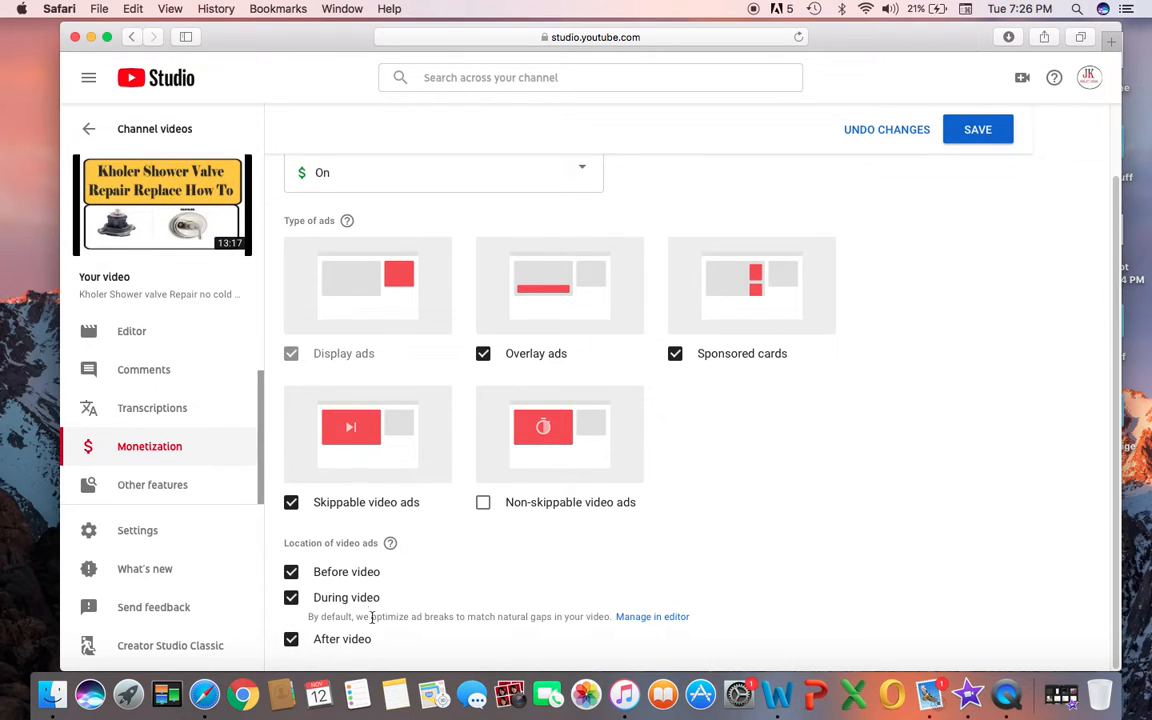
left_click(979, 131)
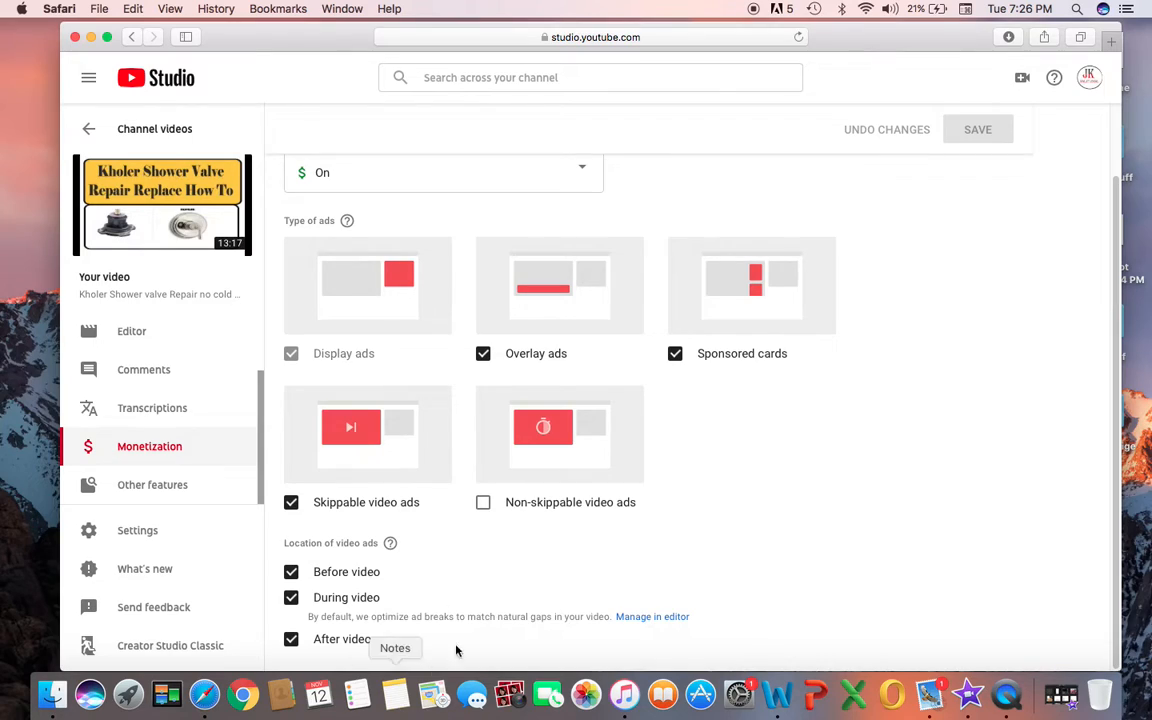
Open ad break management in the video editor and add ad breaks at about 03:18 and 06:16
left_click(663, 618)
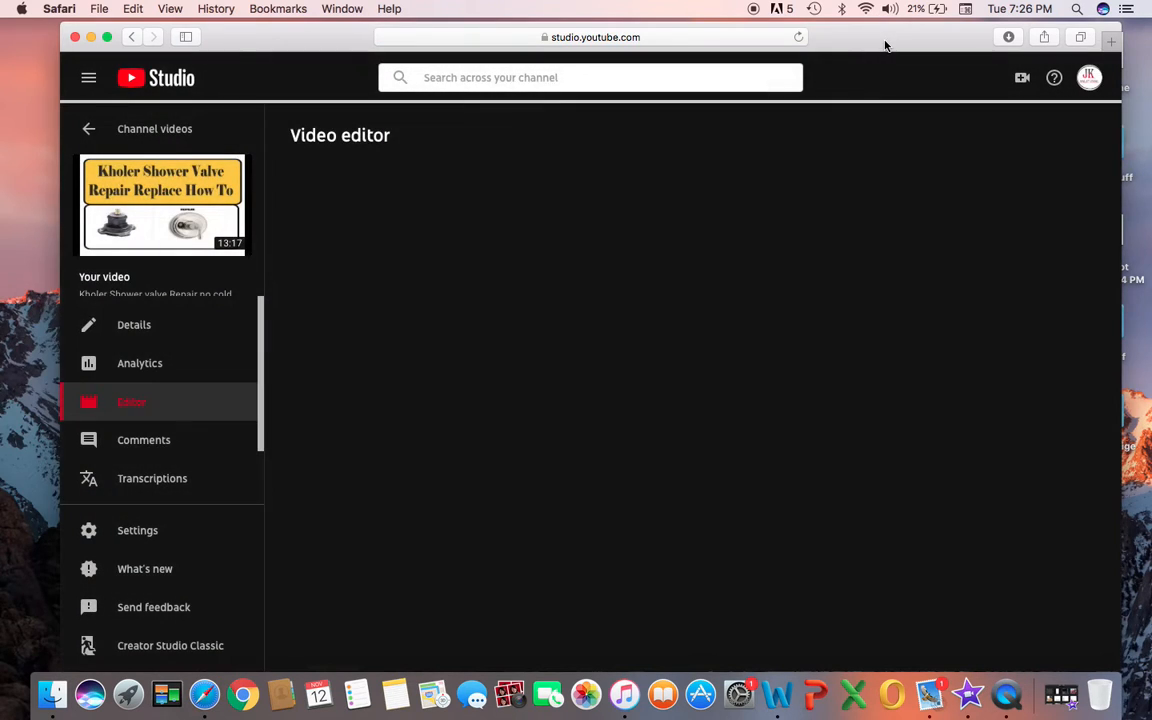
left_click_drag(884, 44, 867, 44)
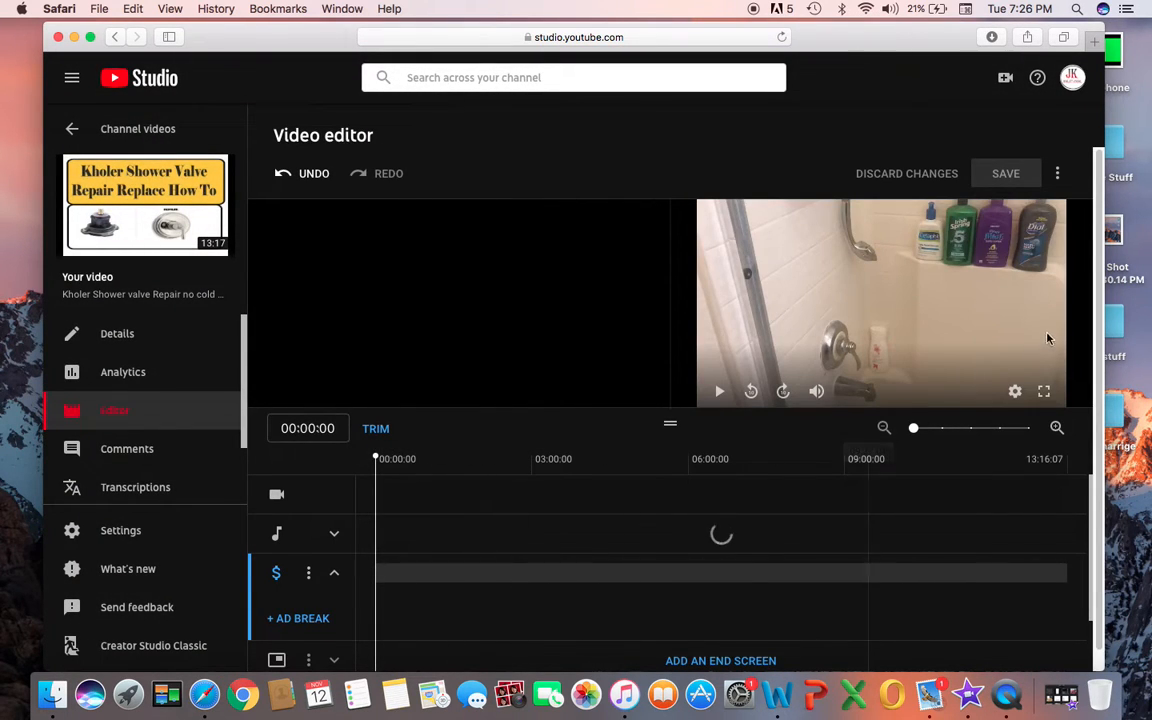
scroll(1100, 280, "down", 1)
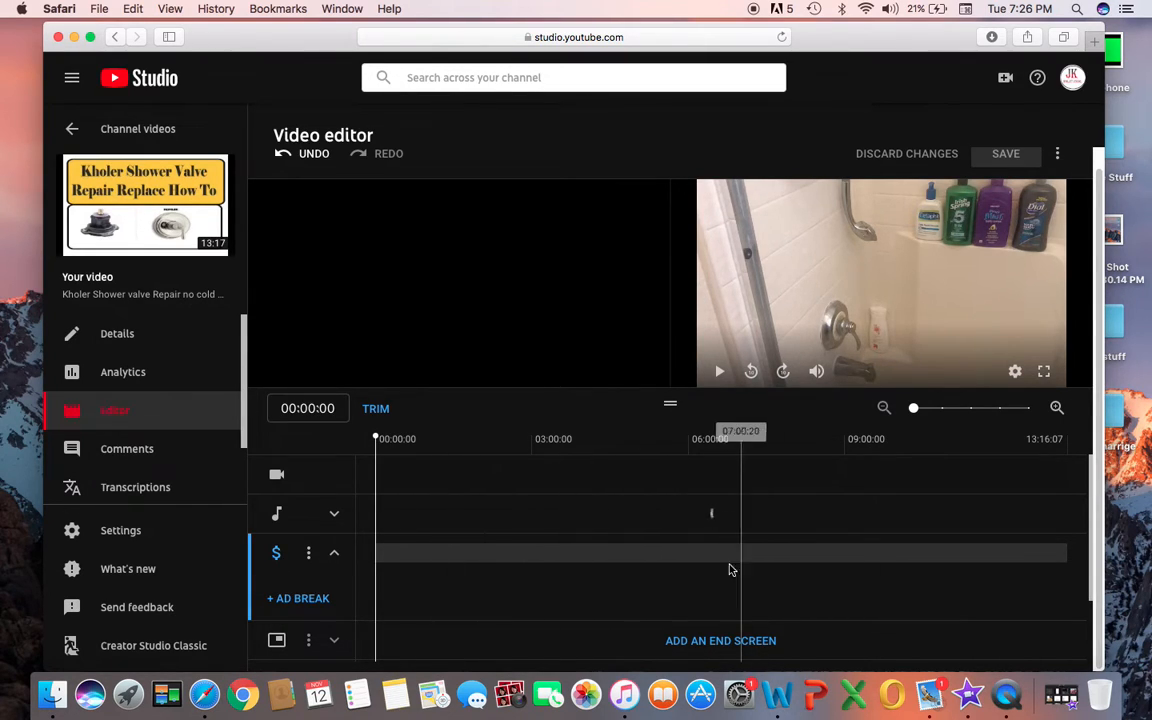
left_click(548, 534)
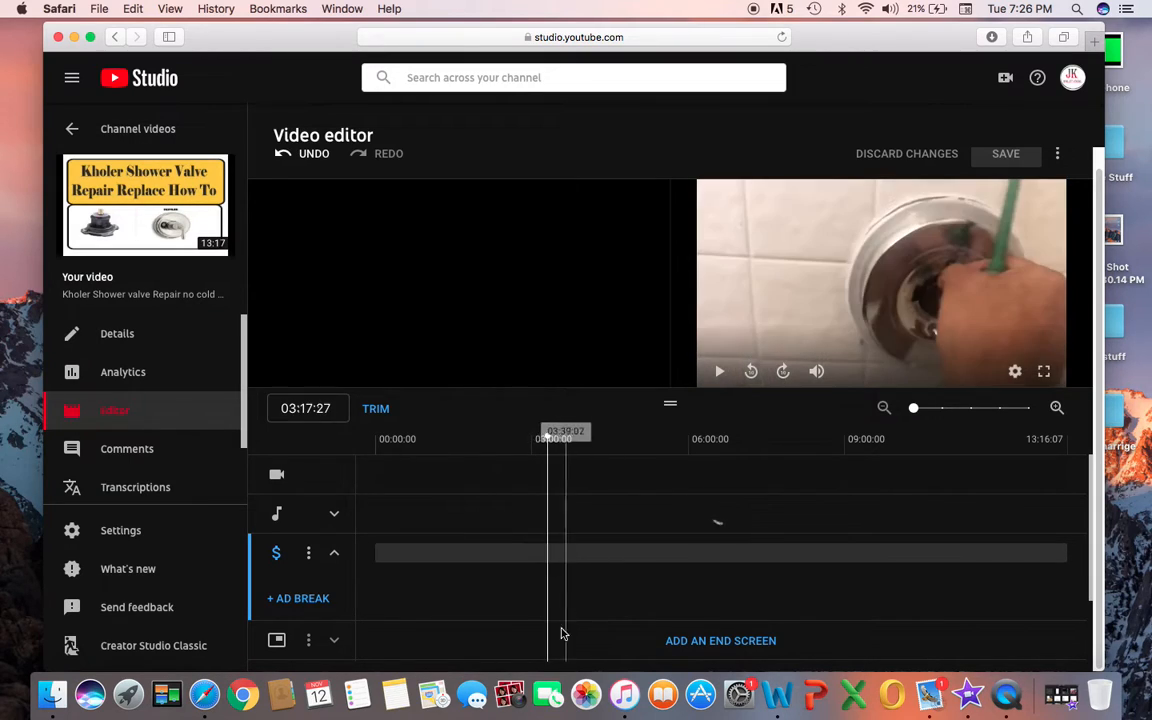
left_click(311, 601)
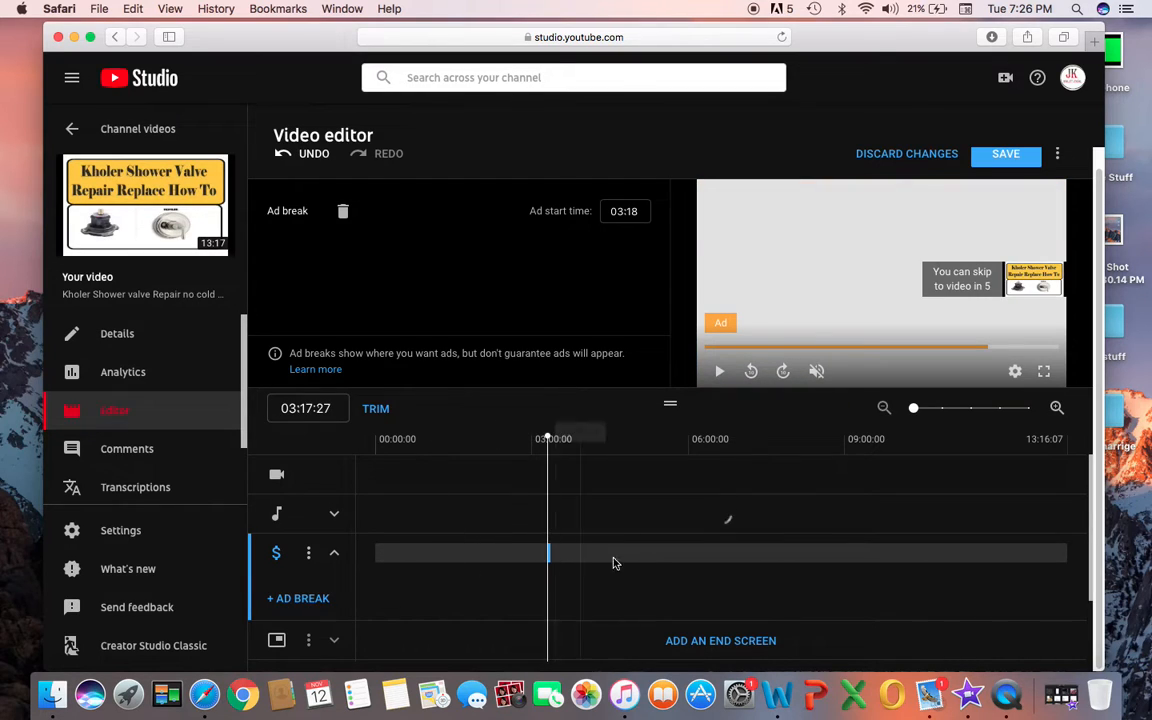
left_click(702, 537)
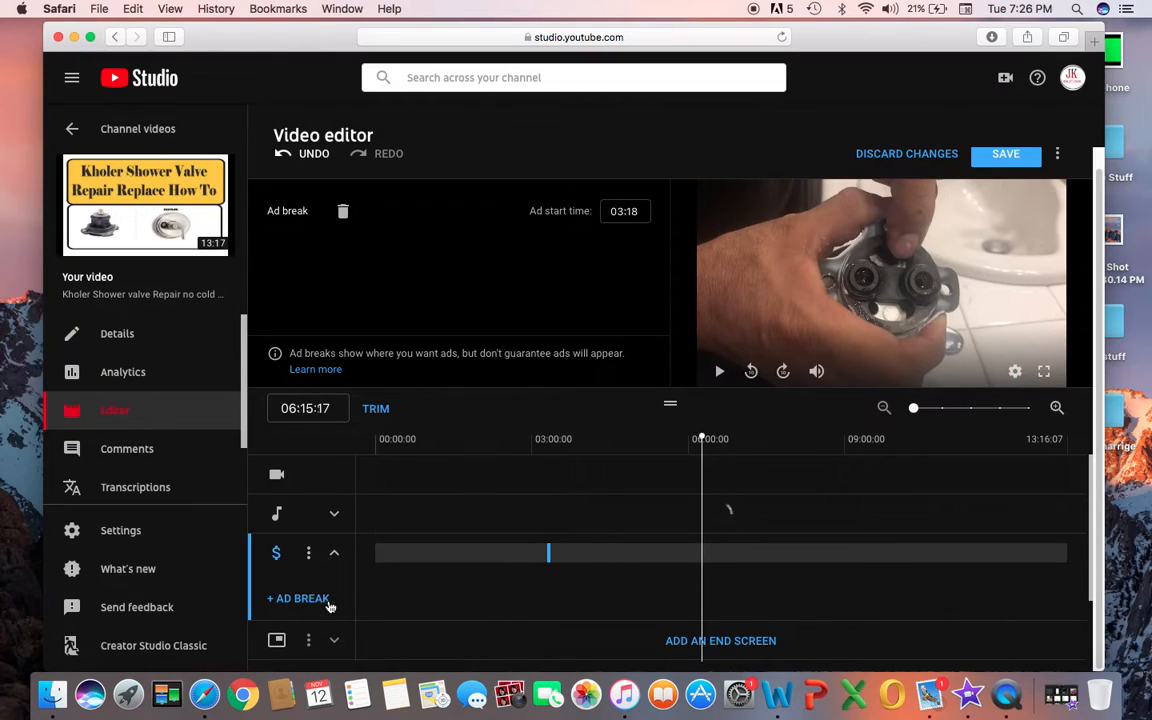
left_click(319, 606)
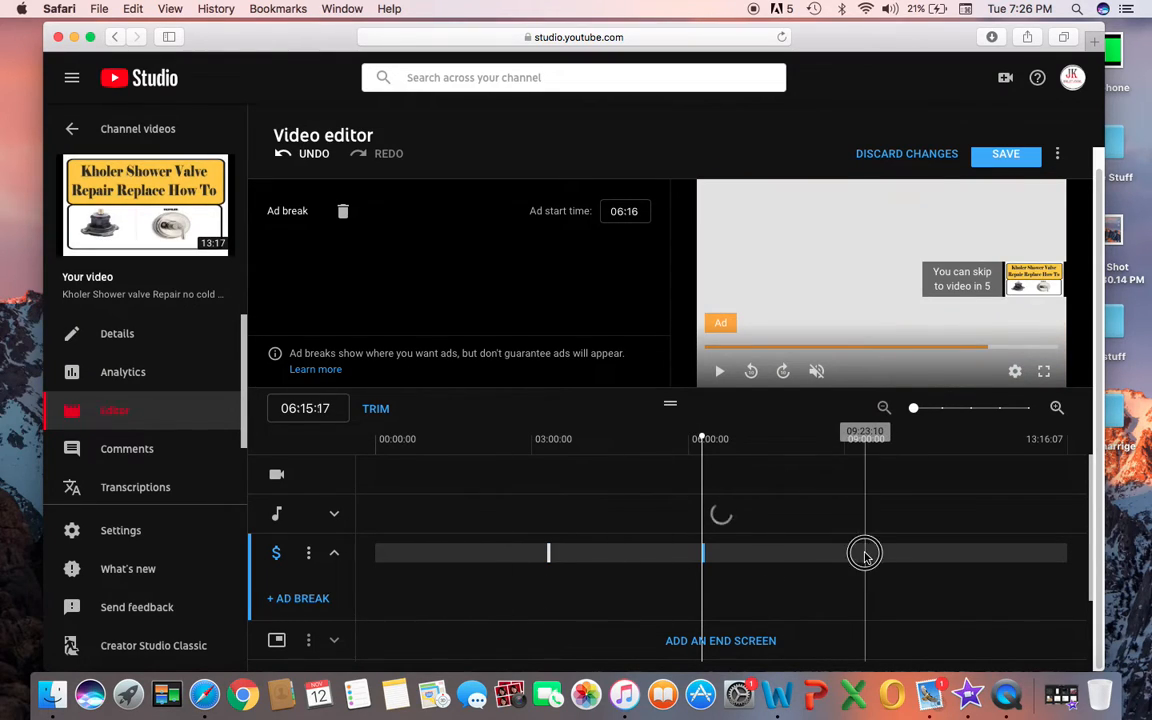
Add two more ad breaks at about 09:23 and 12:00 and save the edited video
left_click(866, 550)
left_click(319, 600)
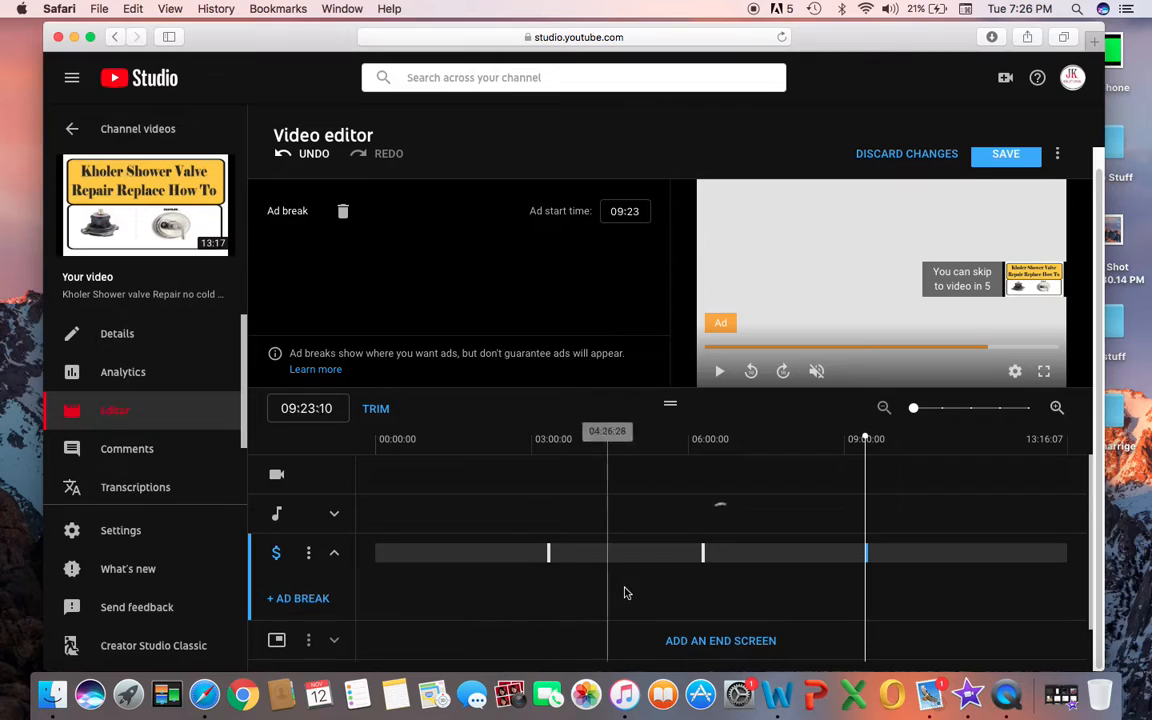
left_click(1002, 553)
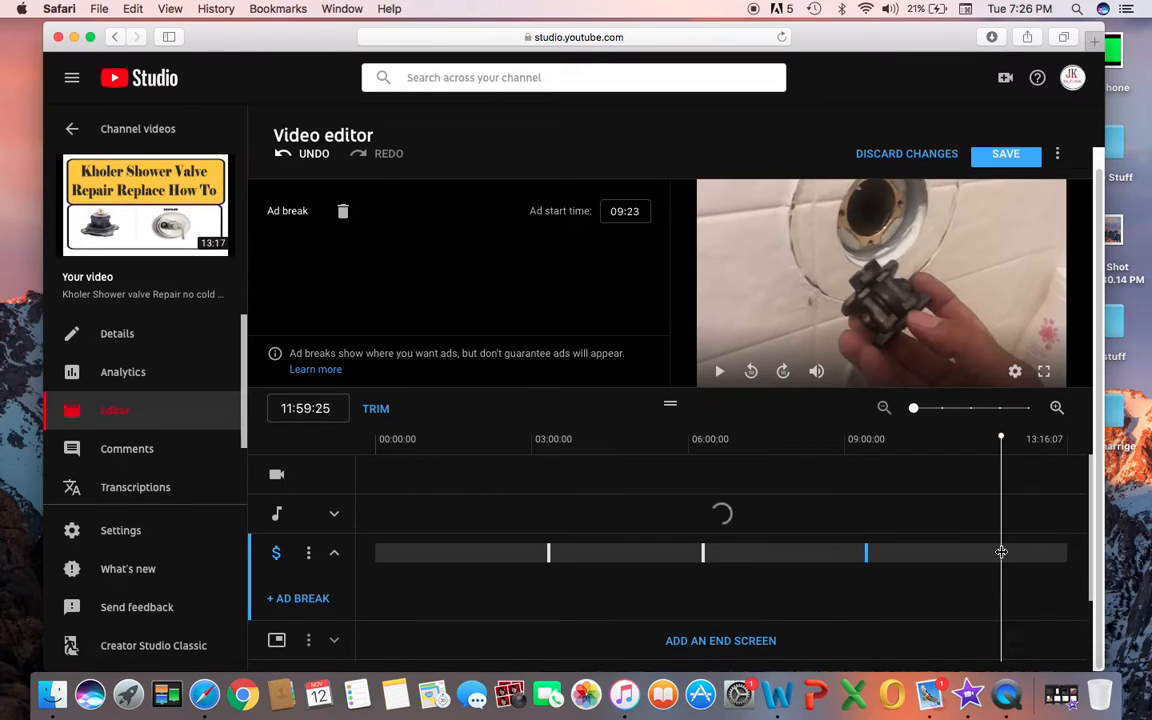
left_click(322, 600)
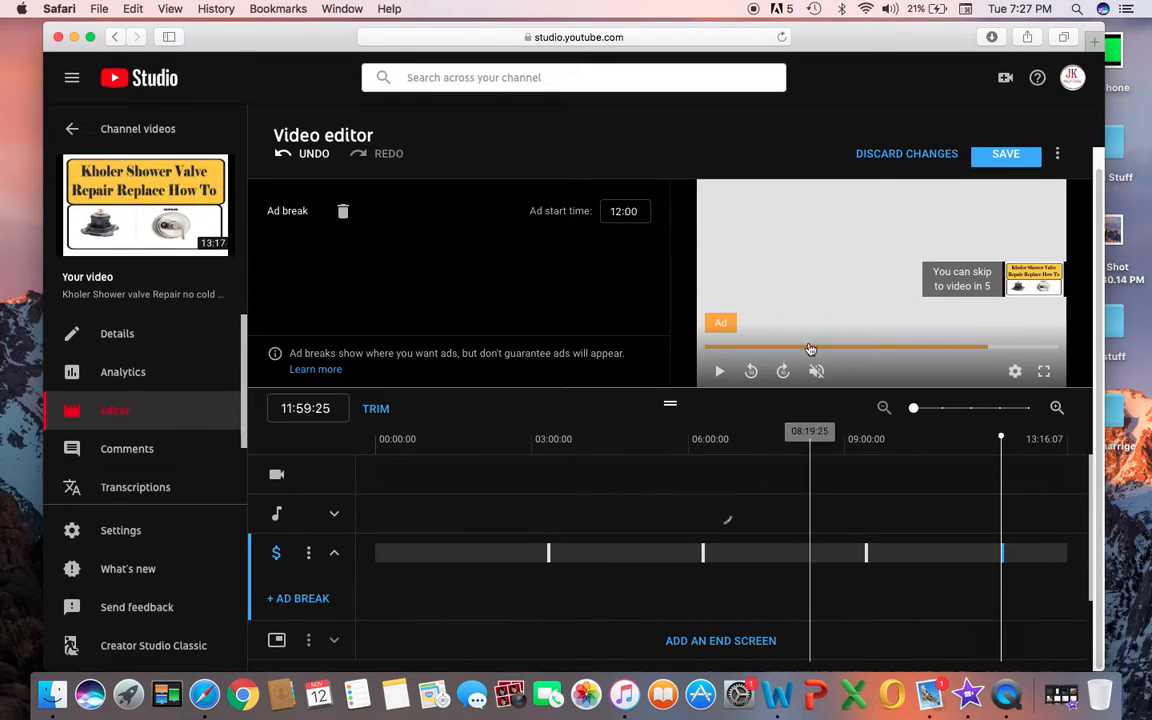
left_click(1006, 157)
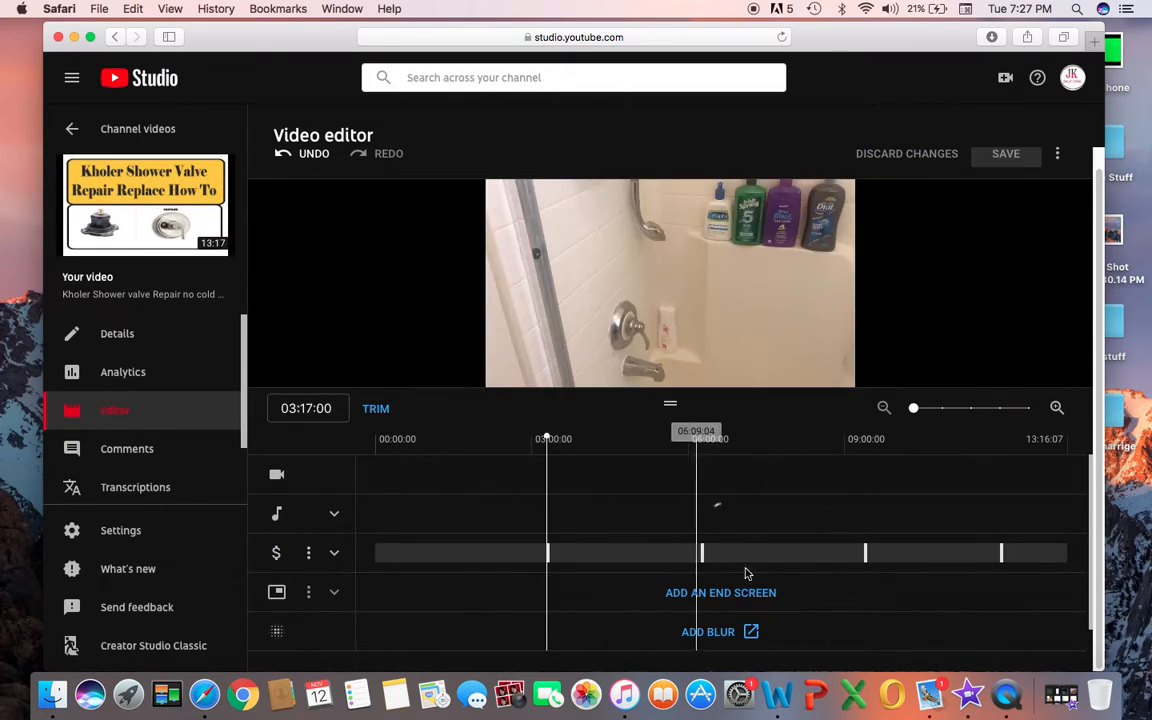
left_click(309, 554)
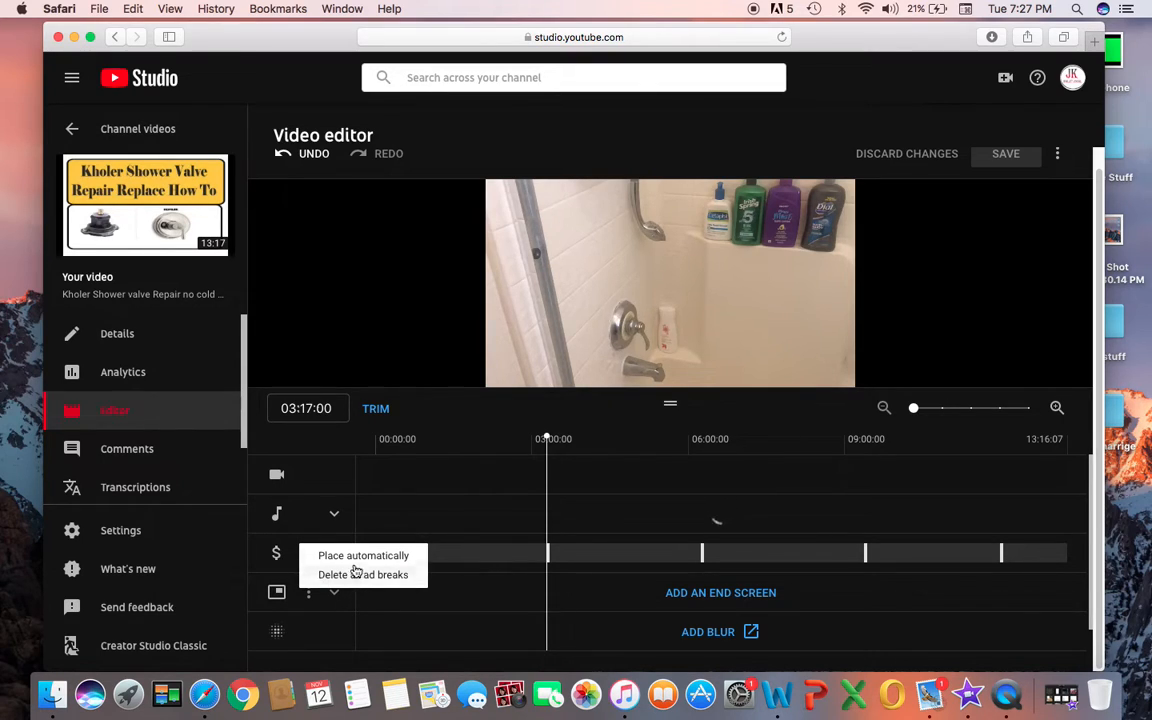
left_click(449, 407)
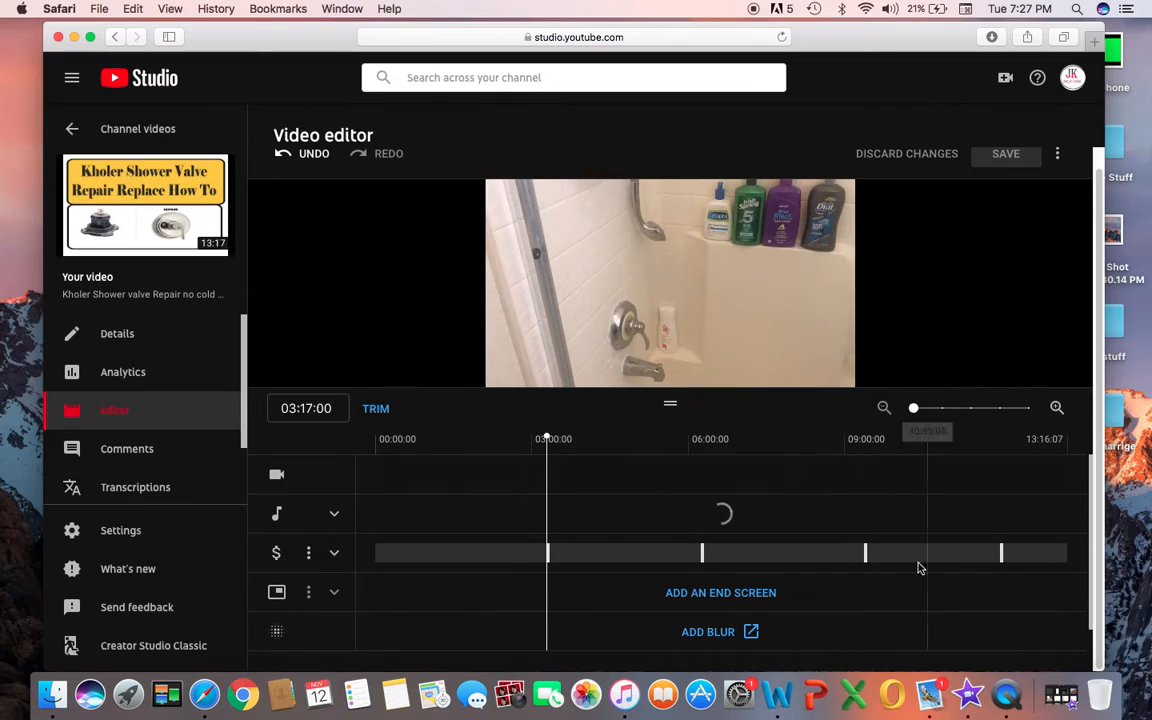
left_click(308, 552)
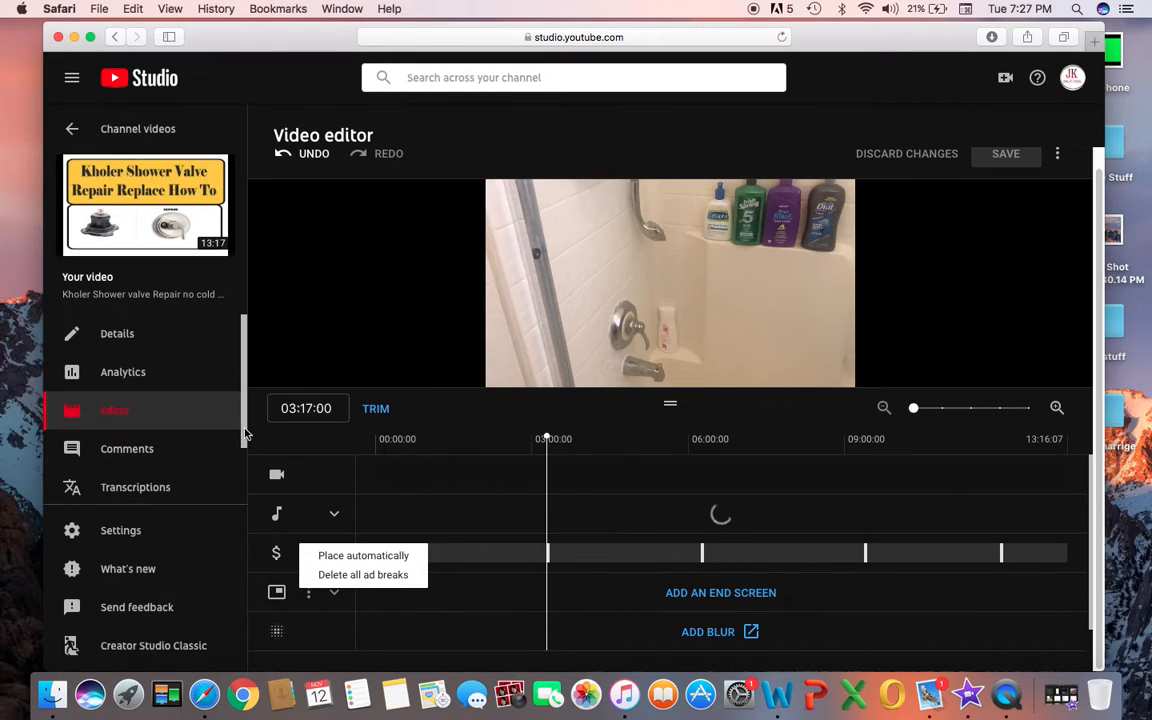
left_click(306, 329)
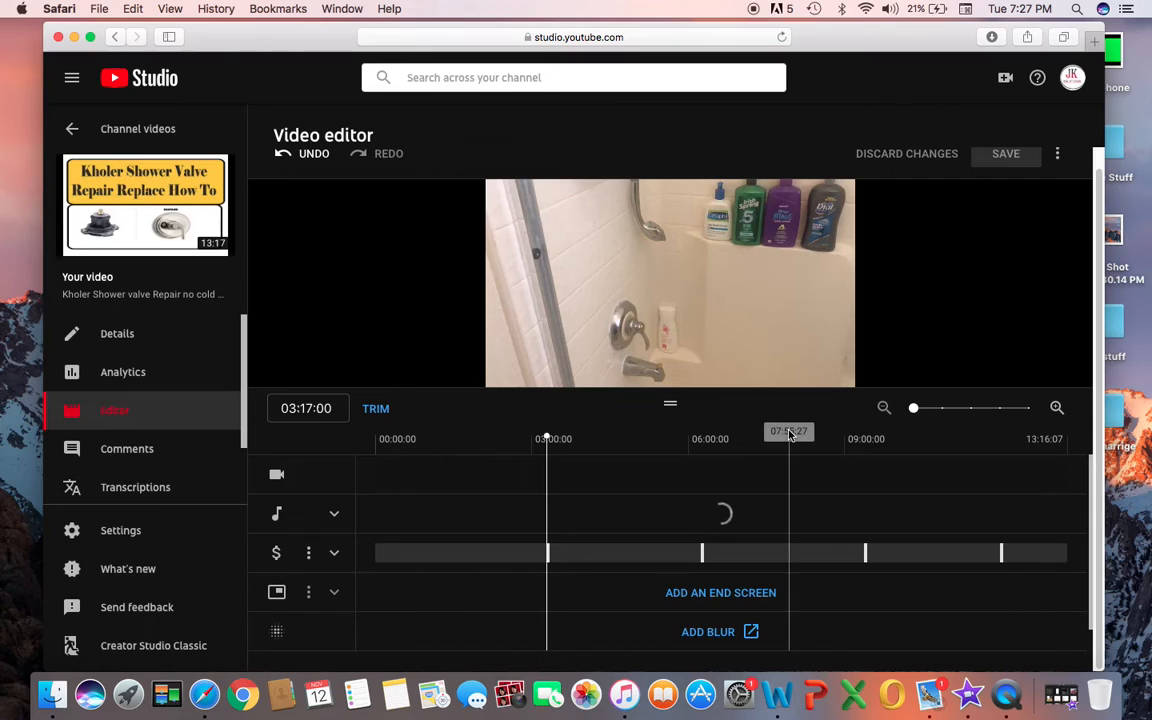
Leave the video editor and return to the channel's video list
left_click(72, 132)
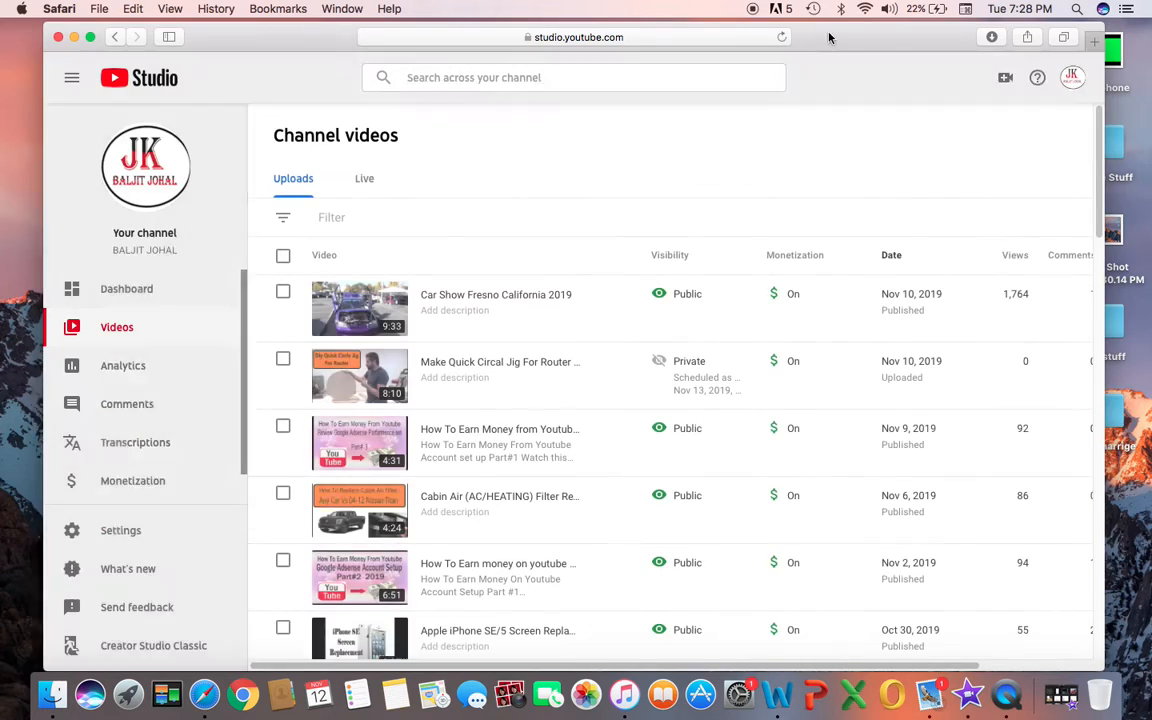
left_click_drag(830, 37, 847, 37)
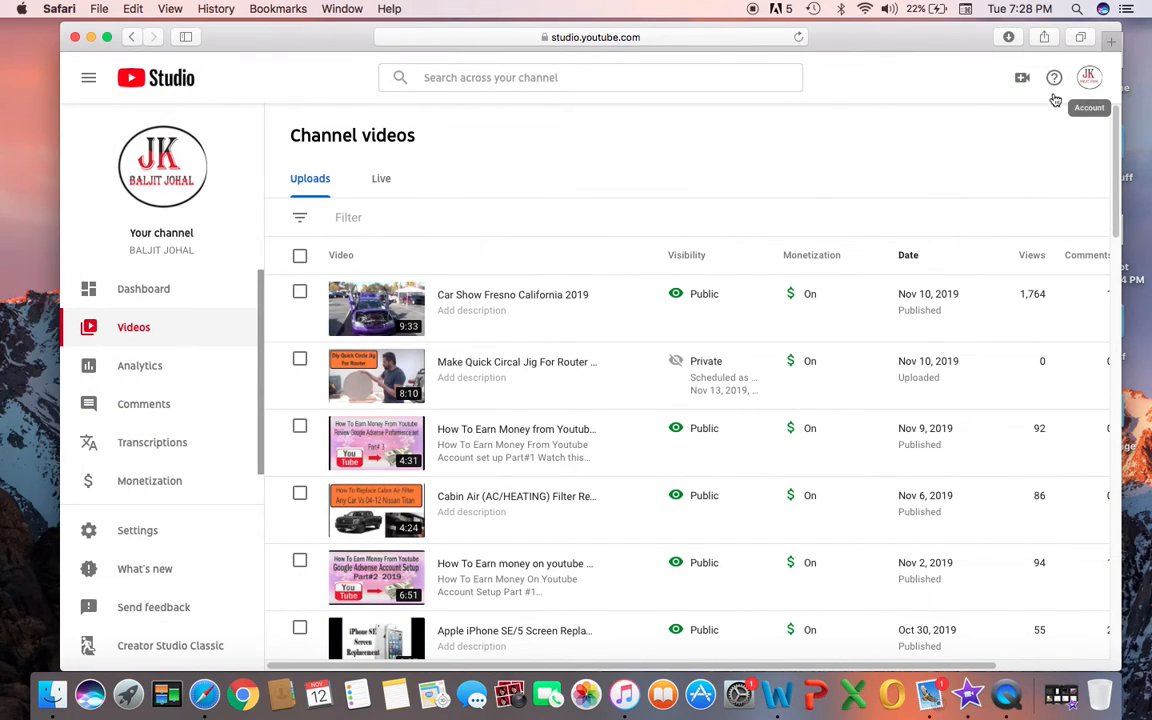